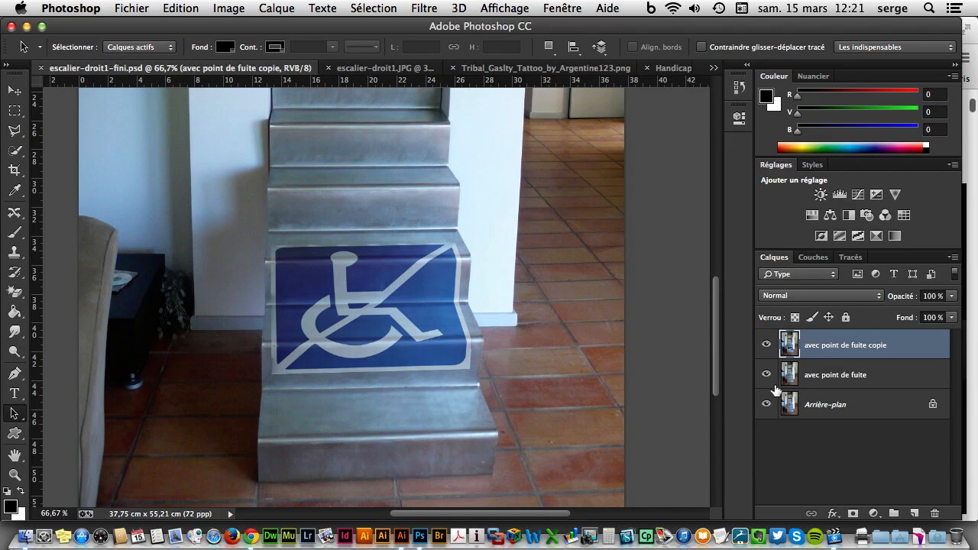
Compare the finished composite with its sign layers hidden and shown, and view the source sign image and the original staircase photo.
{"action": "left_click", "coordinate": [767, 374]}
{"action": "left_click", "coordinate": [767, 344]}
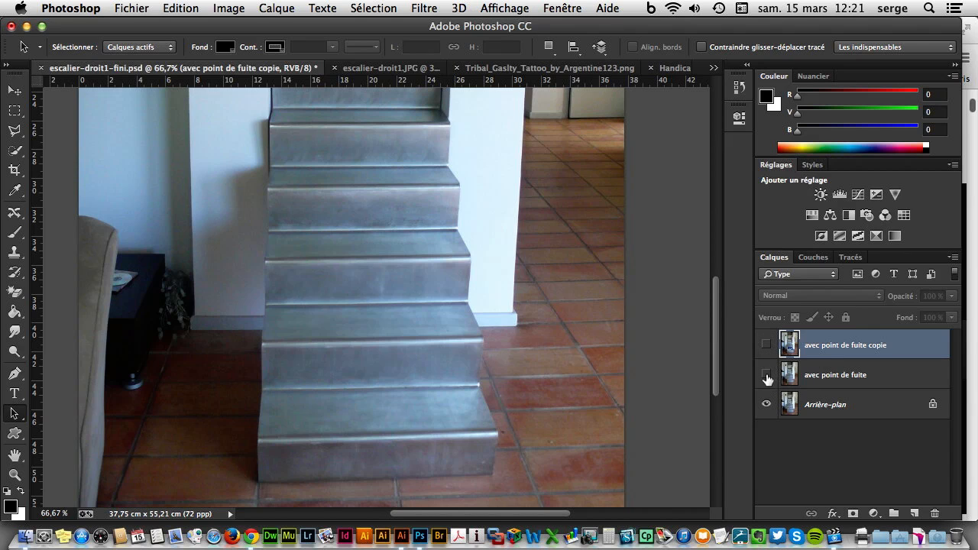
{"action": "left_click", "coordinate": [766, 345]}
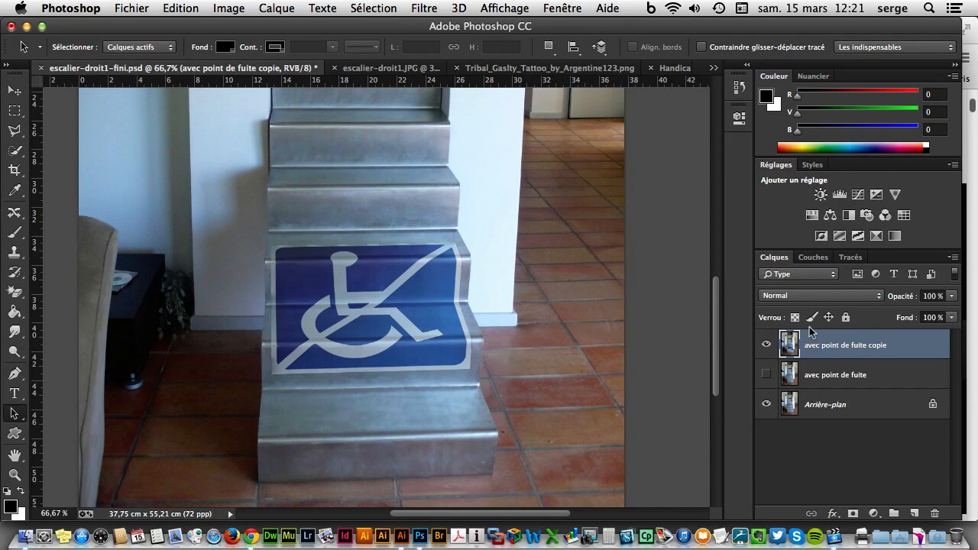
{"action": "left_click", "coordinate": [672, 68]}
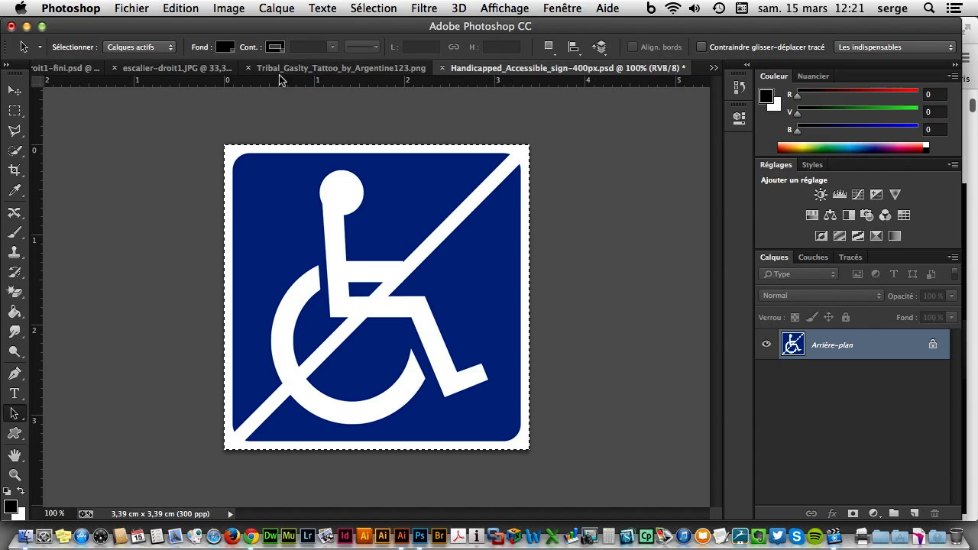
{"action": "left_click", "coordinate": [64, 68]}
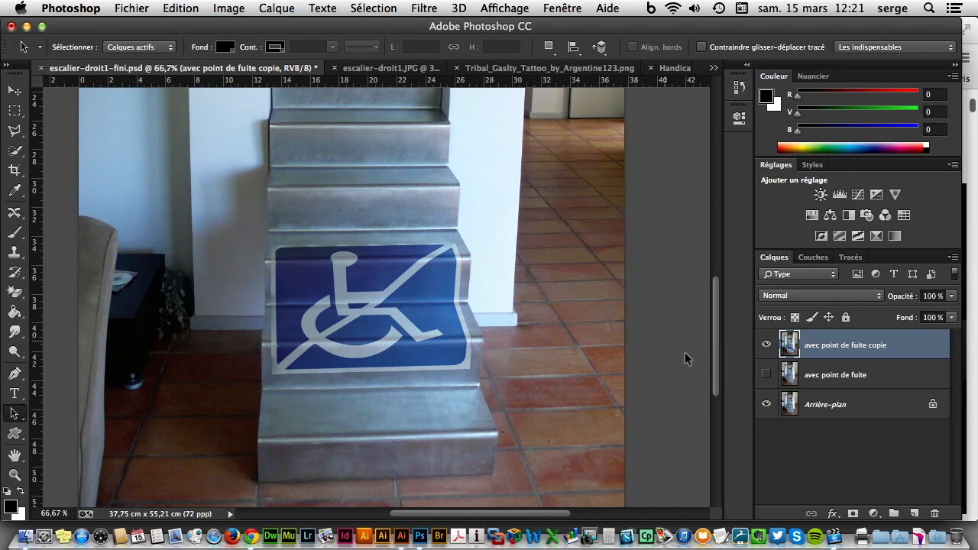
{"action": "left_click", "coordinate": [766, 370]}
{"action": "left_click", "coordinate": [382, 68]}
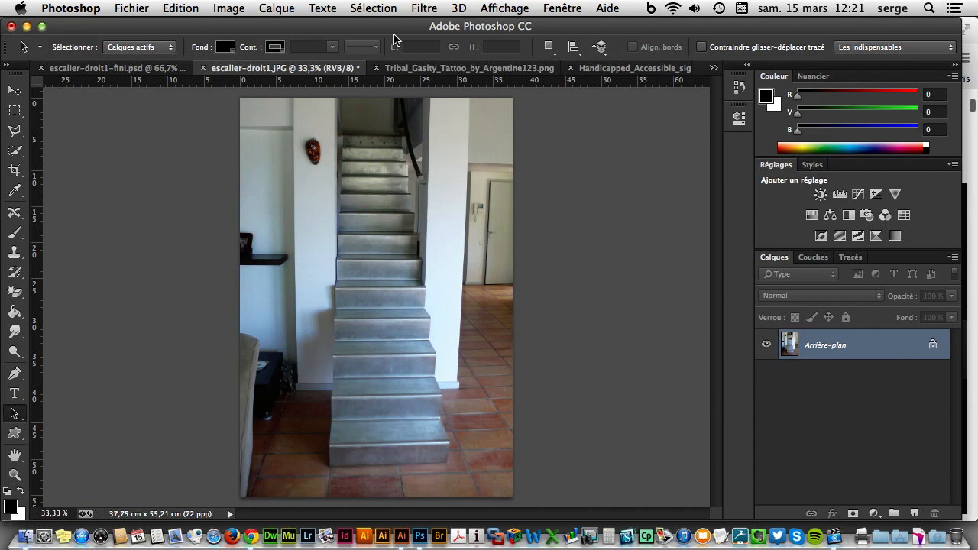
{"action": "left_click", "coordinate": [426, 7]}
{"action": "left_click", "coordinate": [426, 8]}
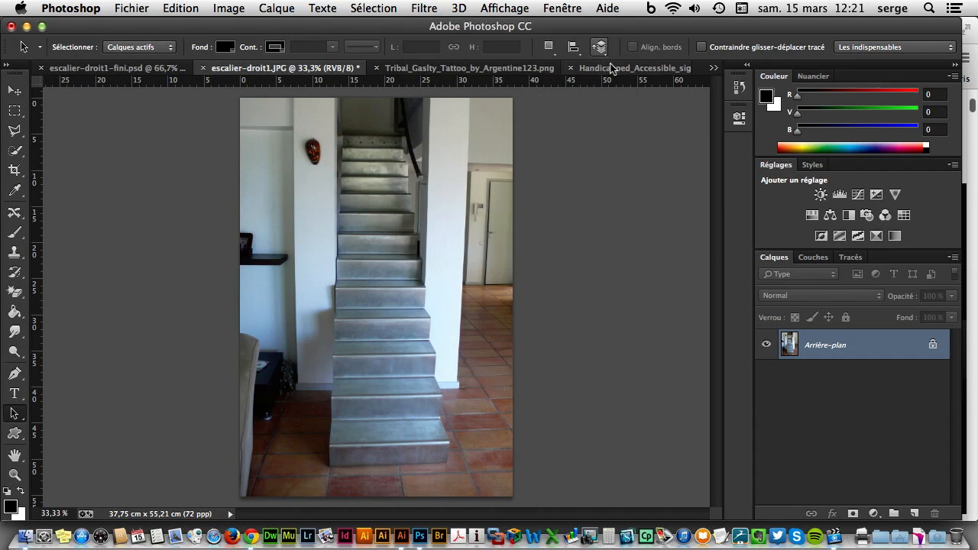
Copy the selected sign from Handicapped_Accessible_sign-400px.psd.
{"action": "left_click", "coordinate": [611, 68]}
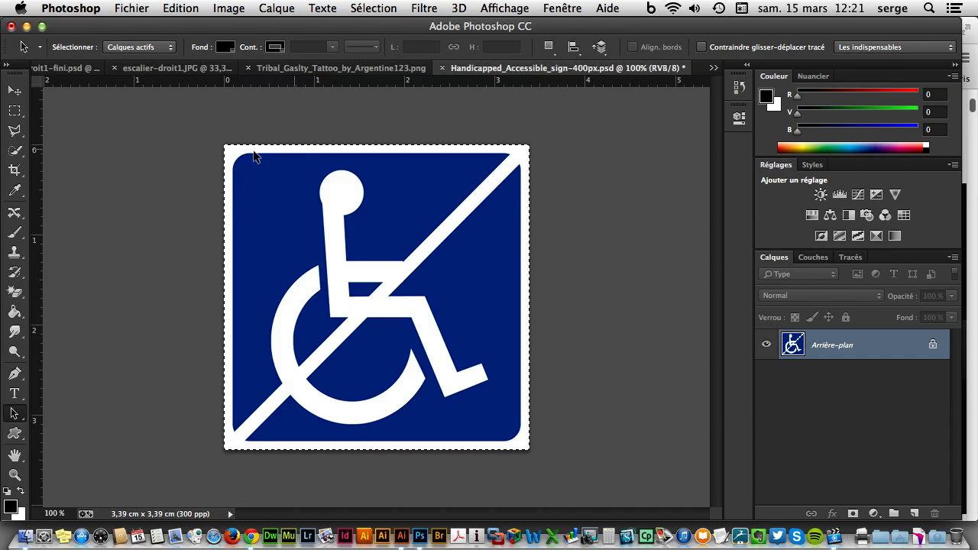
{"action": "left_click", "coordinate": [175, 6]}
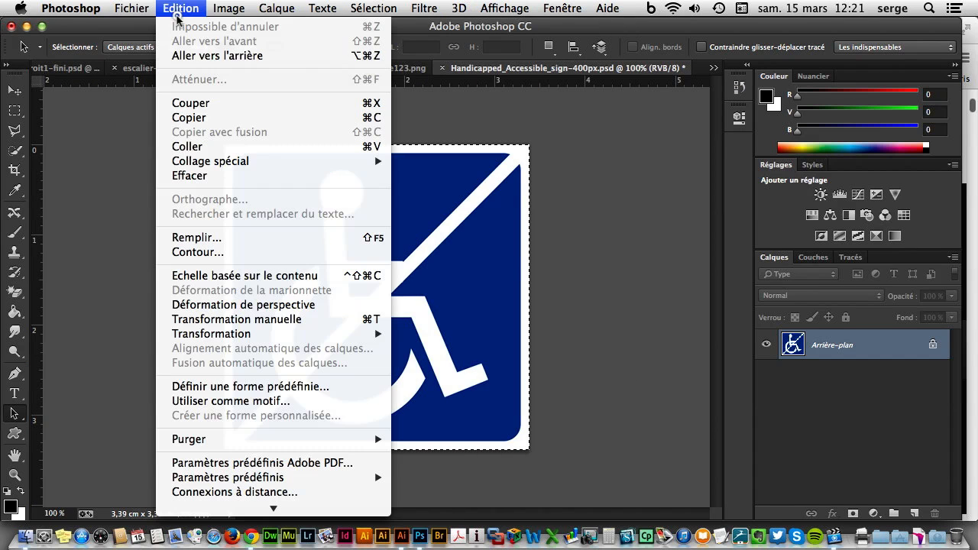
{"action": "left_click", "coordinate": [190, 123]}
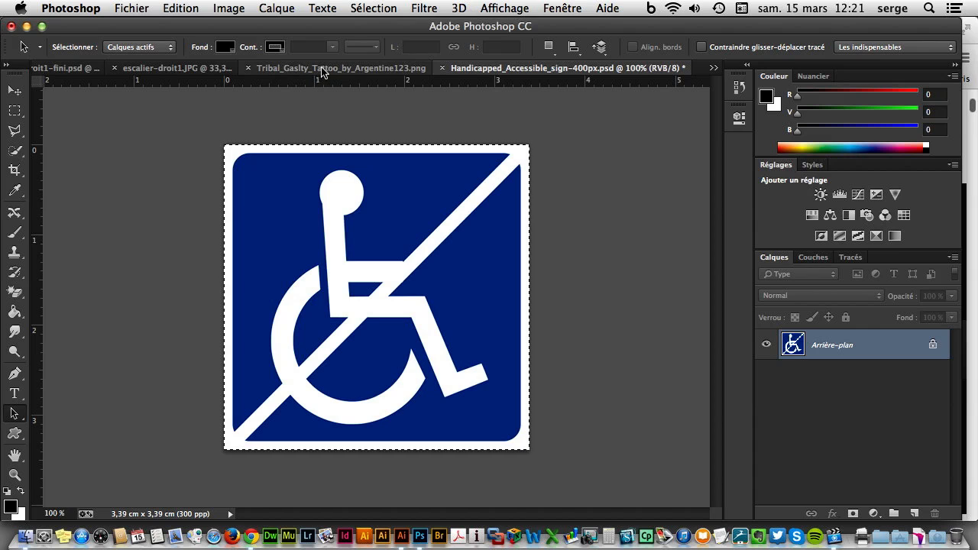
Open the Vanishing Point filter (Point de fuite) on escalier-droit1.JPG and define a perspective plane over the lowest stair riser.
{"action": "left_click", "coordinate": [164, 69]}
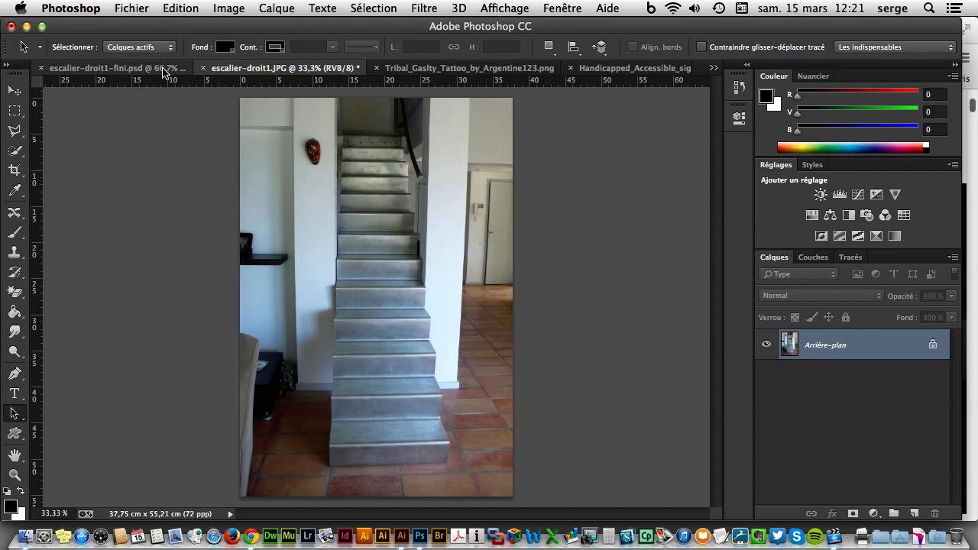
{"action": "left_click", "coordinate": [424, 9]}
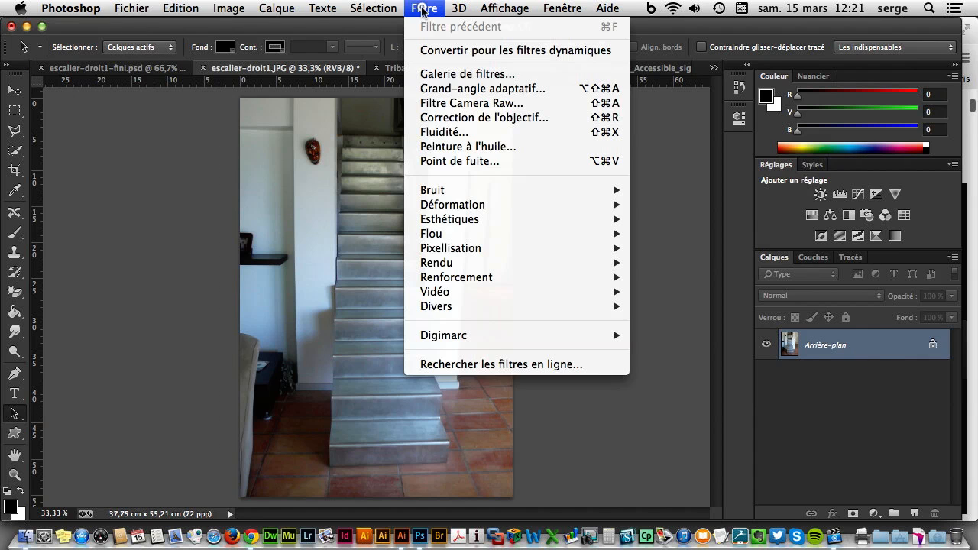
{"action": "left_click", "coordinate": [444, 161]}
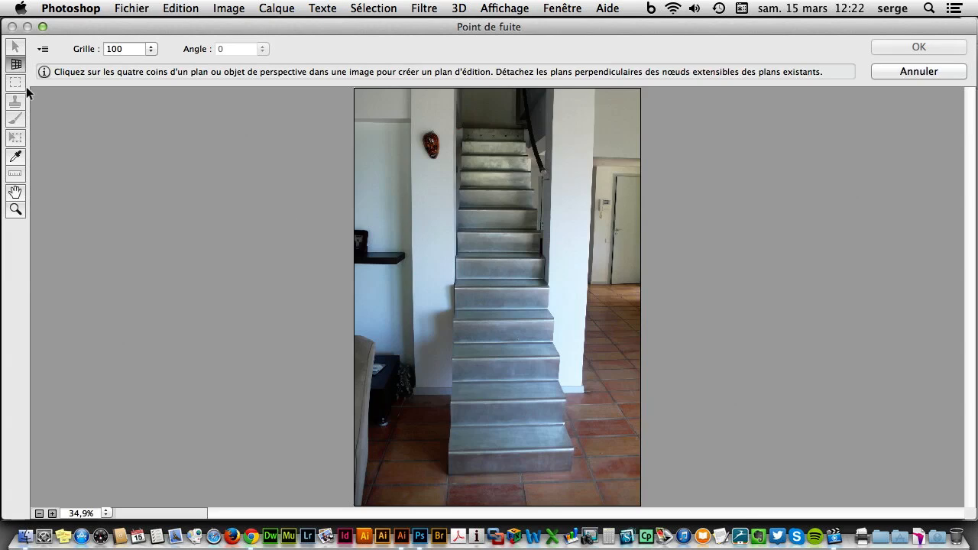
{"action": "left_click", "coordinate": [450, 474]}
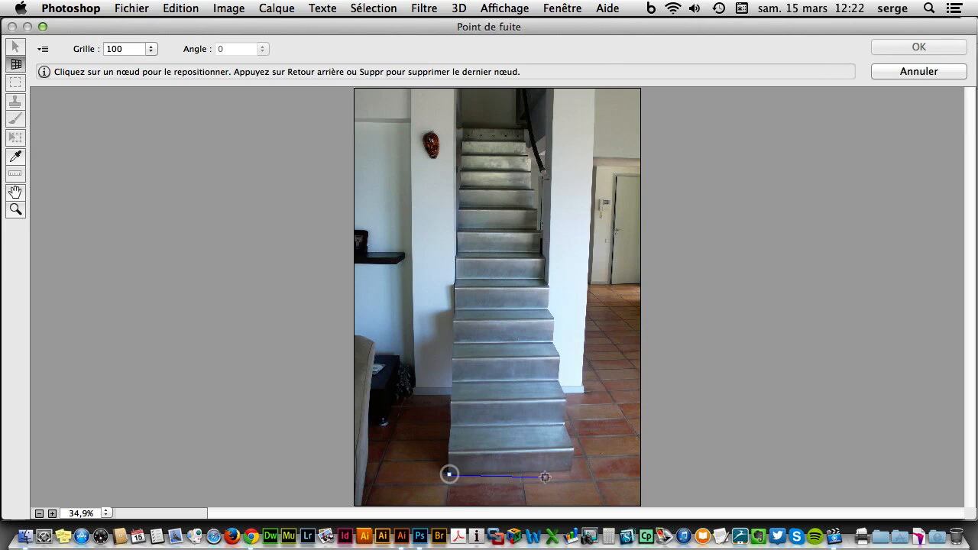
{"action": "left_click", "coordinate": [571, 471]}
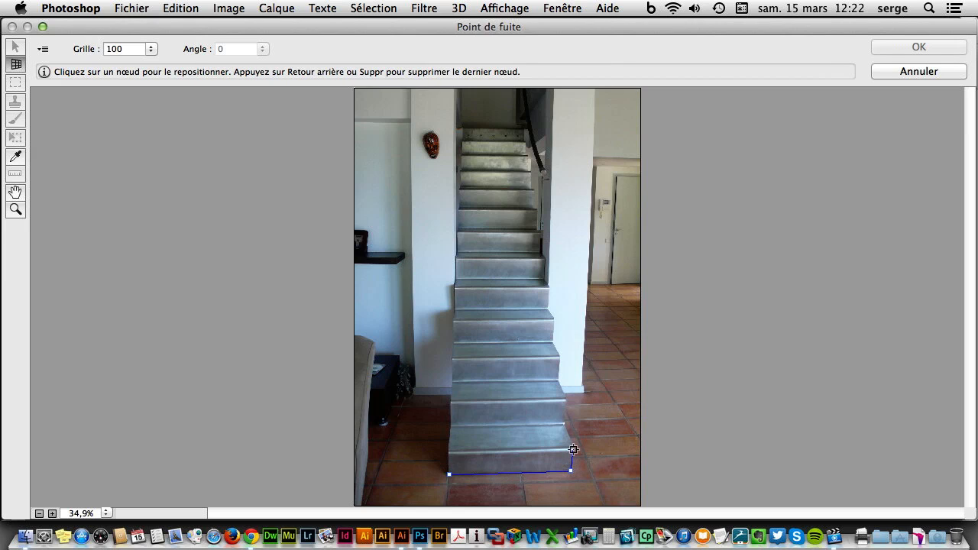
{"action": "left_click", "coordinate": [572, 450]}
{"action": "left_click", "coordinate": [451, 451]}
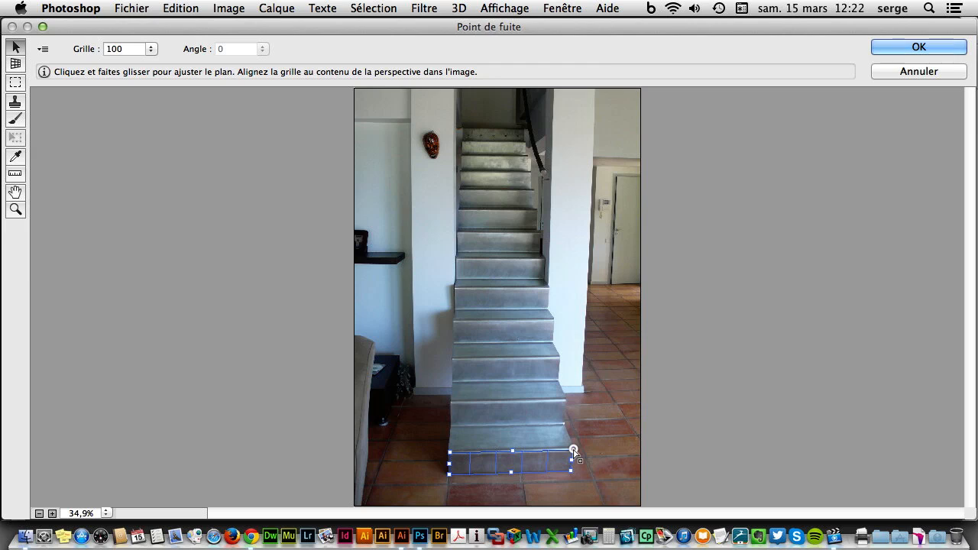
{"action": "left_click_drag", "start_coordinate": [572, 450], "coordinate": [573, 449]}
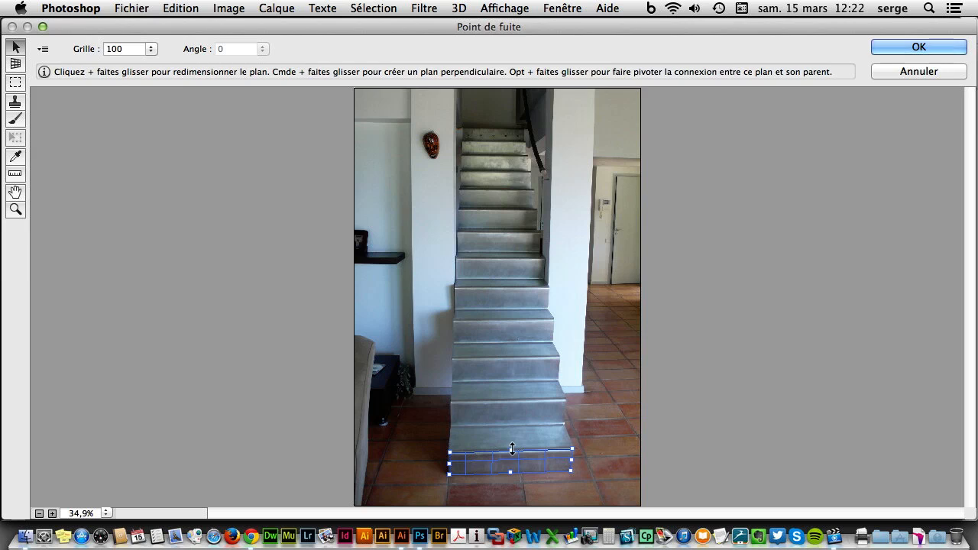
Pull successive perpendicular planes from the first plane's upper edge, covering alternating treads and risers up to the fourth riser.
{"action": "key", "text": "super"}
{"action": "left_click_drag", "start_coordinate": [512, 450], "coordinate": [508, 321]}
{"action": "key", "text": "super"}
{"action": "left_click", "coordinate": [601, 374]}
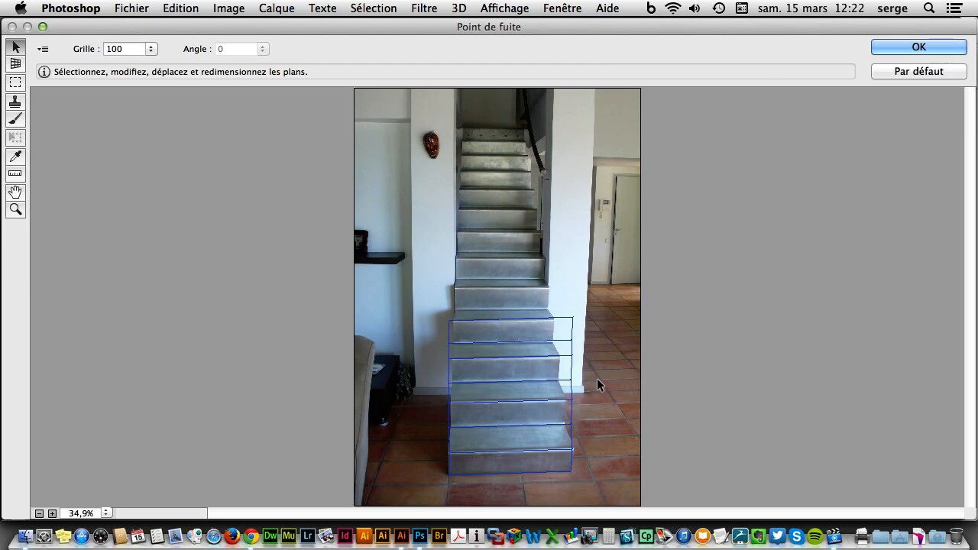
Paste the copied sign into Vanishing Point and move it onto the stair planes.
{"action": "key", "text": "super+v"}
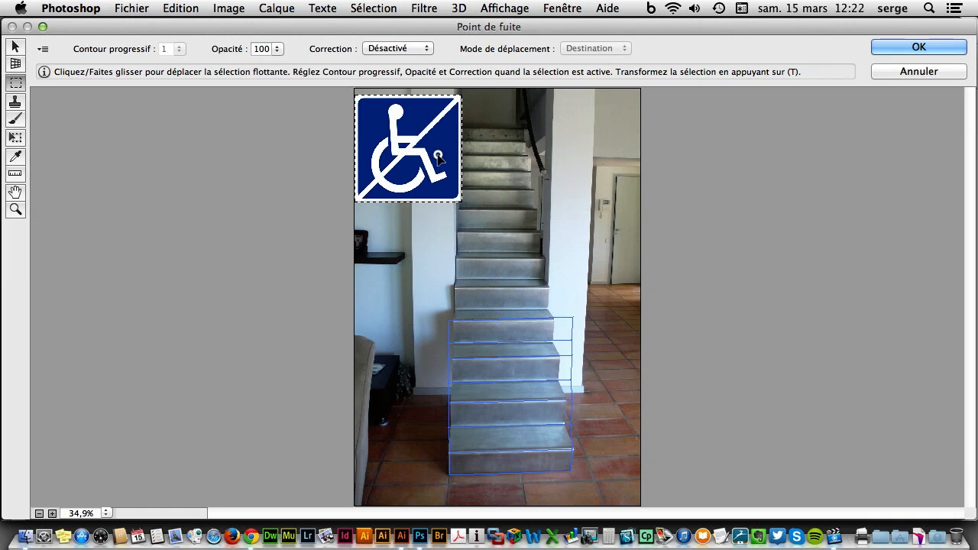
{"action": "left_click_drag", "start_coordinate": [437, 153], "coordinate": [563, 388]}
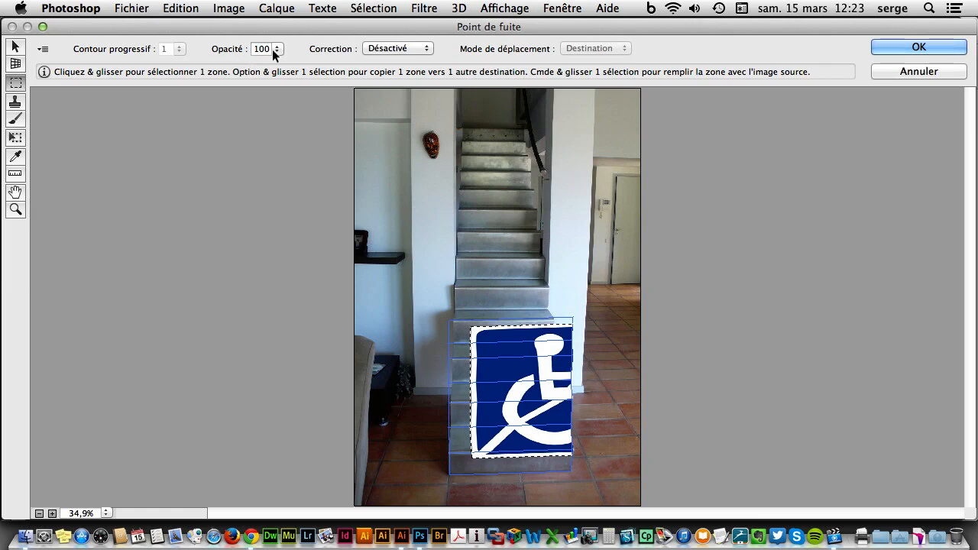
Set the pasted sign's correction to Activé and its opacity to 57, shifting the sign toward the left edge of the stairs.
{"action": "left_click", "coordinate": [383, 47]}
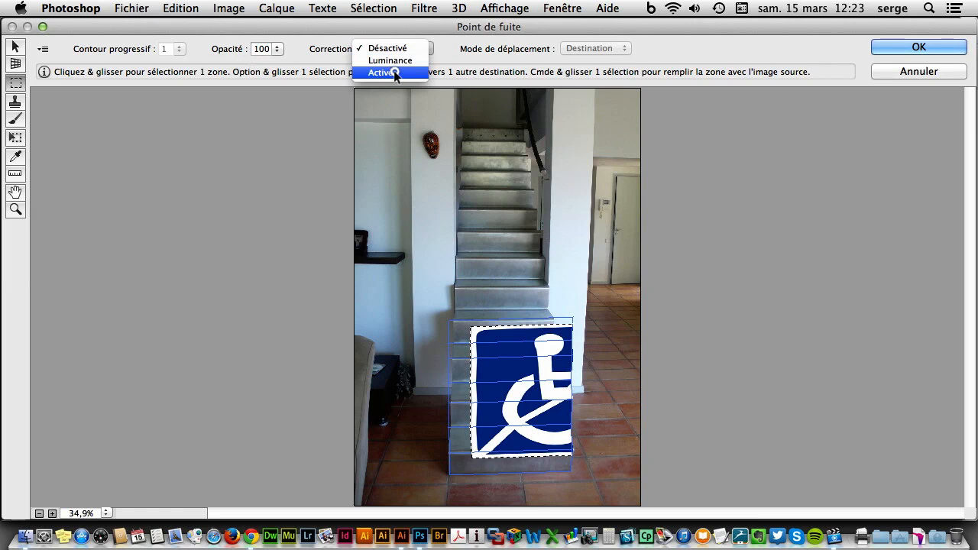
{"action": "left_click", "coordinate": [394, 71]}
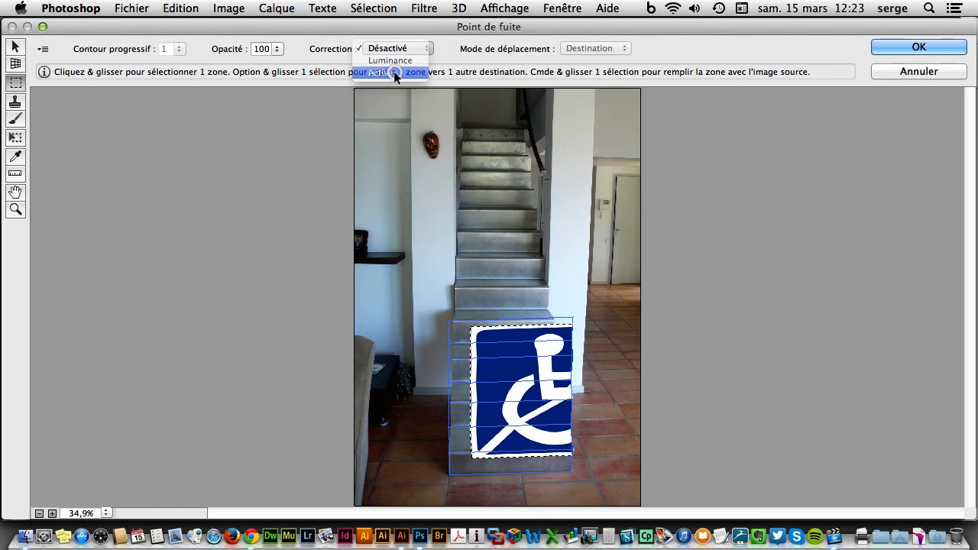
{"action": "left_click", "coordinate": [279, 49]}
{"action": "left_click_drag", "start_coordinate": [250, 62], "coordinate": [243, 63]}
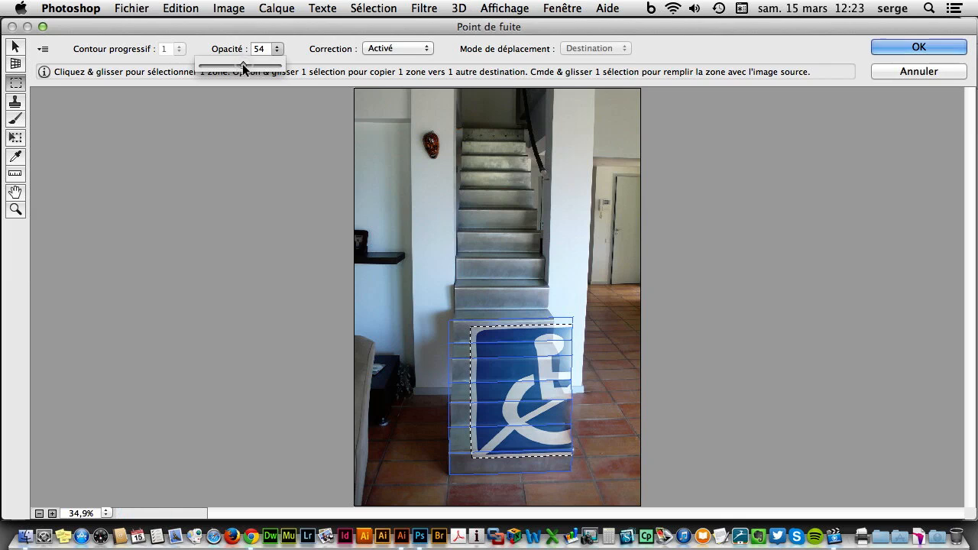
{"action": "mouse_move", "coordinate": [521, 355]}
{"action": "left_mouse_down"}
{"action": "mouse_move", "coordinate": [435, 351]}
{"action": "mouse_move", "coordinate": [517, 356]}
{"action": "mouse_move", "coordinate": [504, 352]}
{"action": "left_mouse_up"}
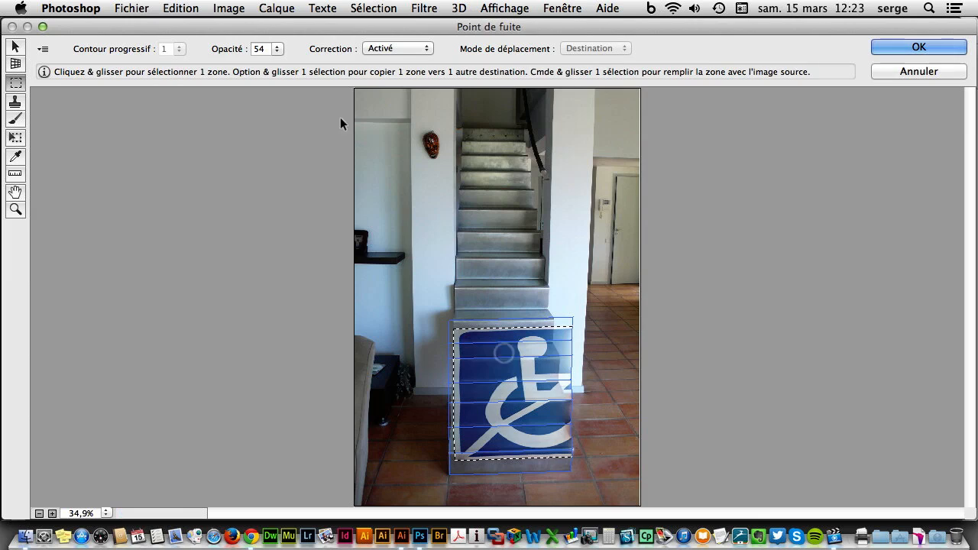
{"action": "left_click", "coordinate": [279, 50]}
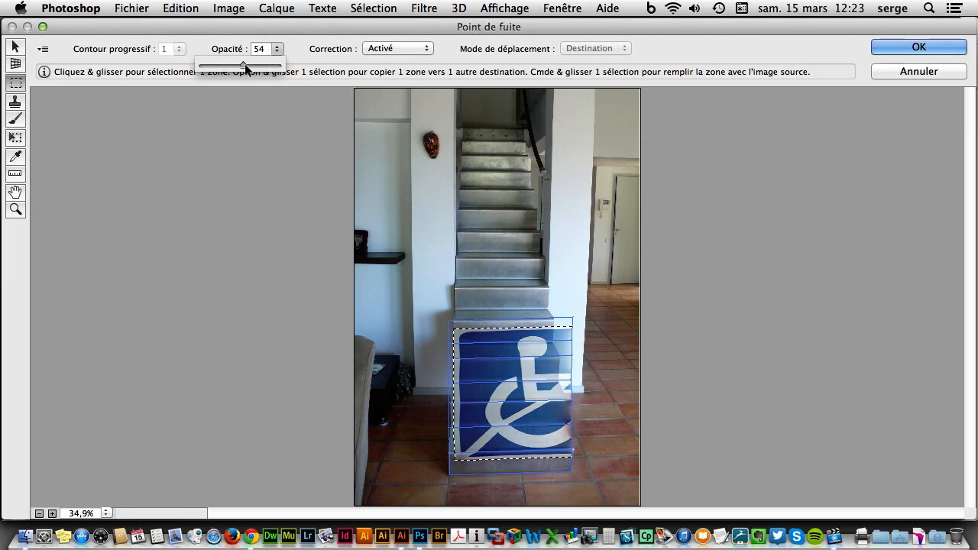
{"action": "left_click_drag", "start_coordinate": [245, 64], "coordinate": [245, 66]}
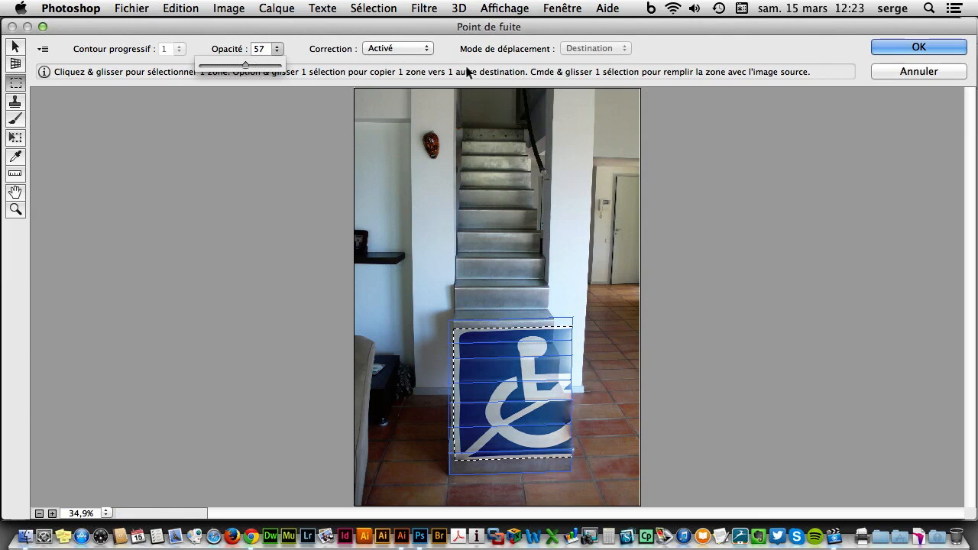
Try the Luminance correction on the sign and return it to Activé.
{"action": "left_click", "coordinate": [412, 50]}
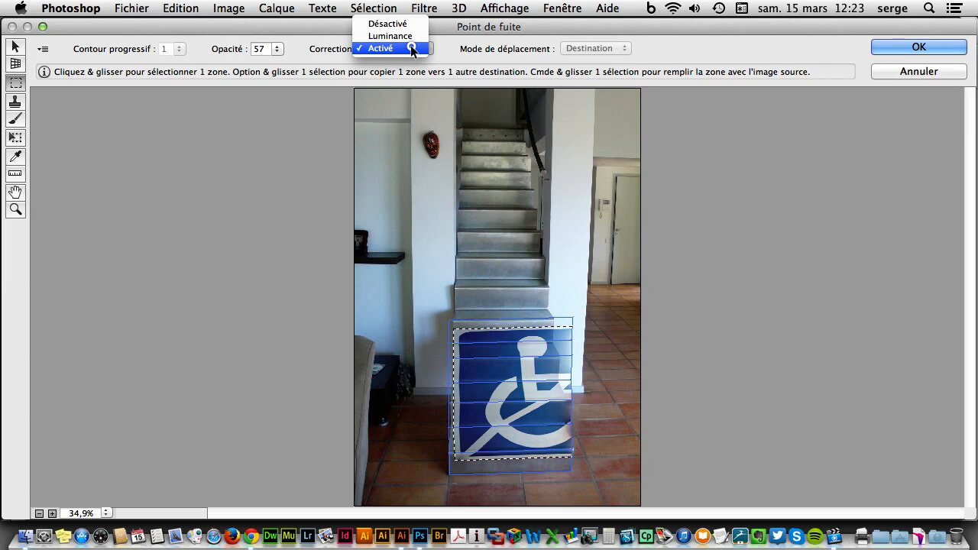
{"action": "left_click", "coordinate": [406, 37]}
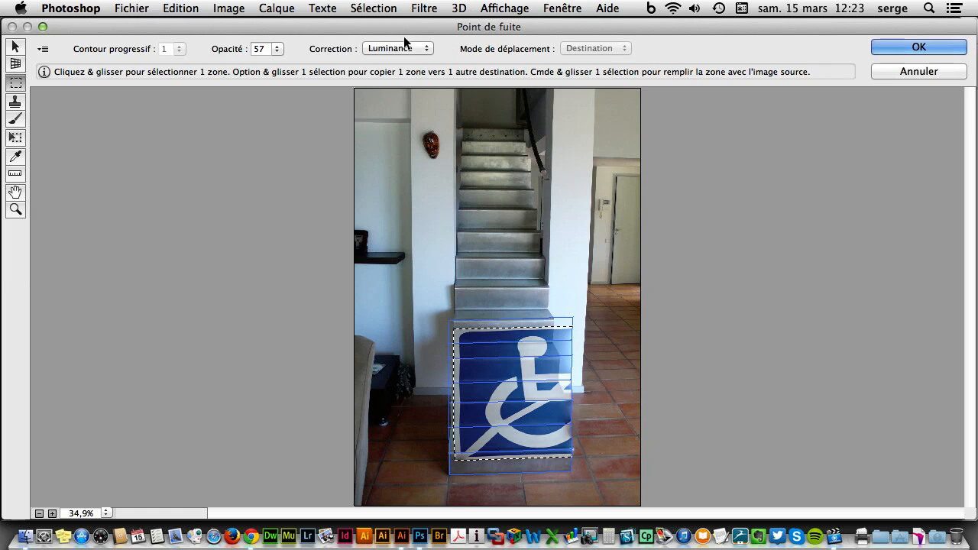
{"action": "left_click", "coordinate": [404, 50]}
{"action": "left_click", "coordinate": [399, 61]}
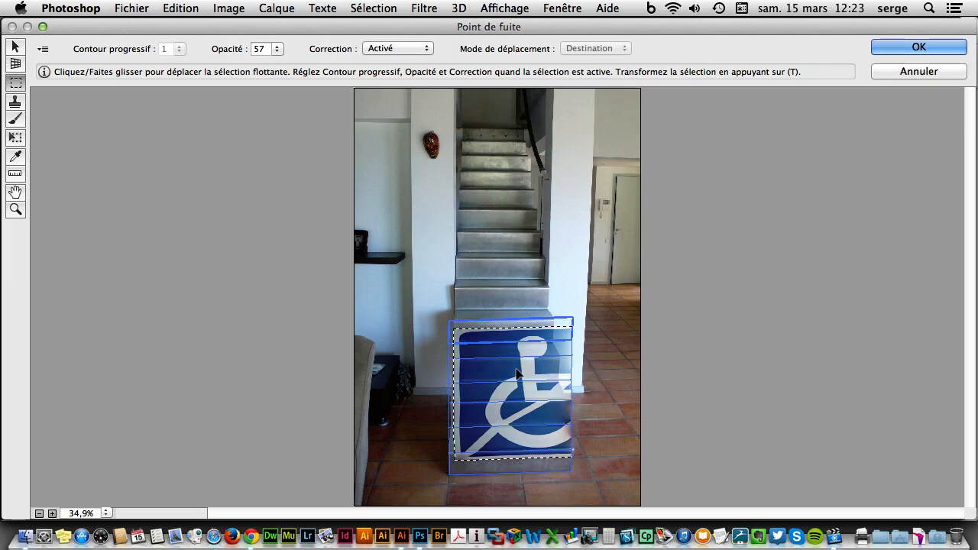
Scale the sign down with the Transform tool and center it across the second and third risers from the floor.
{"action": "mouse_move", "coordinate": [516, 373]}
{"action": "left_mouse_down"}
{"action": "mouse_move", "coordinate": [506, 356]}
{"action": "mouse_move", "coordinate": [509, 381]}
{"action": "mouse_move", "coordinate": [532, 376]}
{"action": "mouse_move", "coordinate": [522, 373]}
{"action": "left_mouse_up"}
{"action": "key", "text": "super+t"}
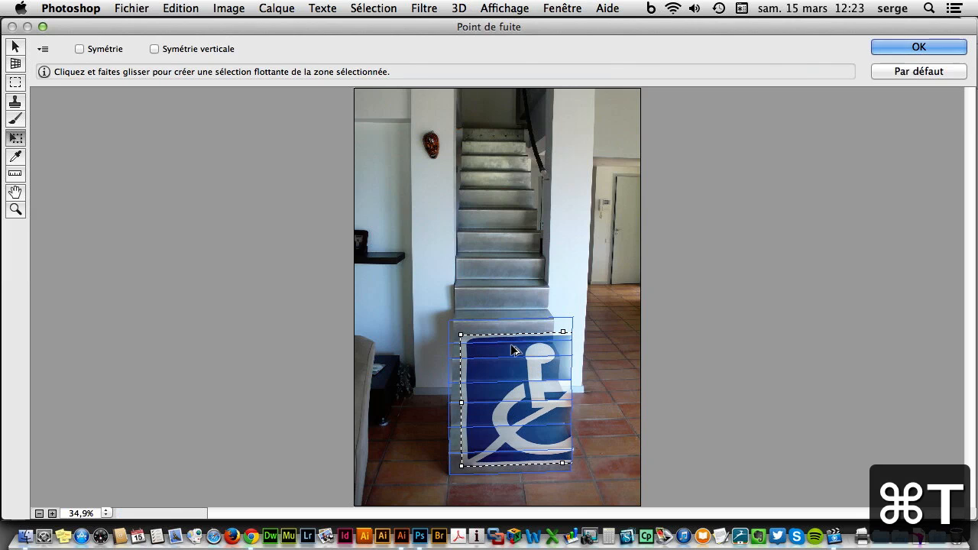
{"action": "left_click_drag", "start_coordinate": [463, 334], "coordinate": [494, 372]}
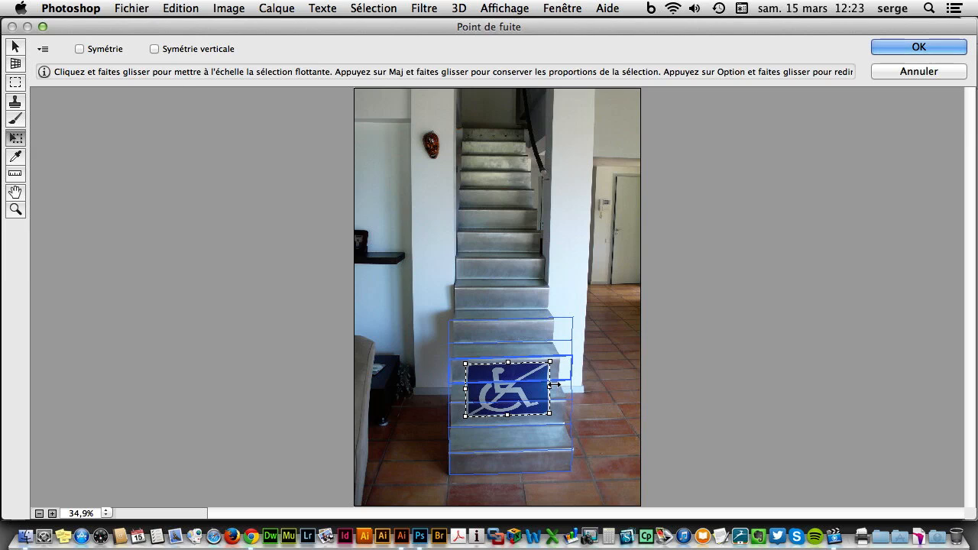
{"action": "left_click_drag", "start_coordinate": [547, 374], "coordinate": [547, 372]}
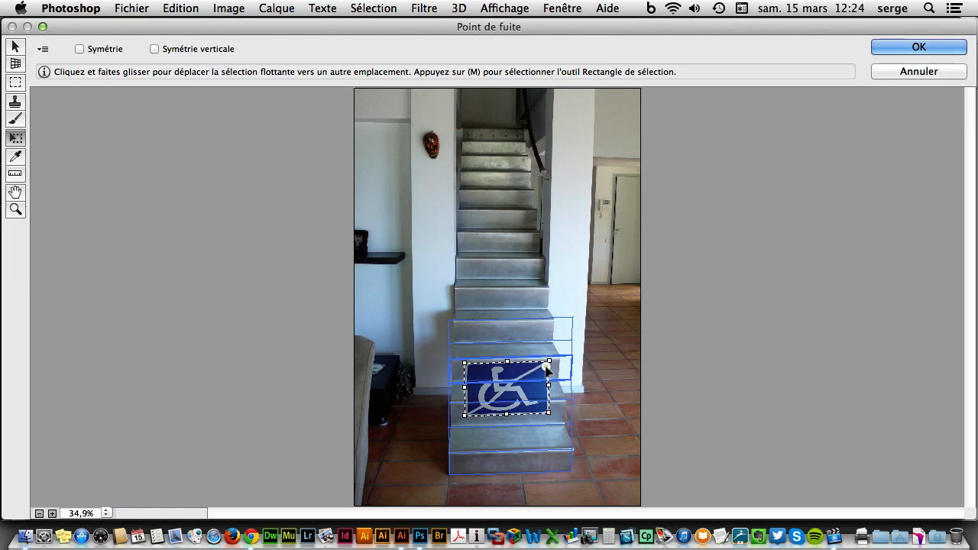
{"action": "left_click", "coordinate": [205, 5]}
{"action": "left_click", "coordinate": [191, 7]}
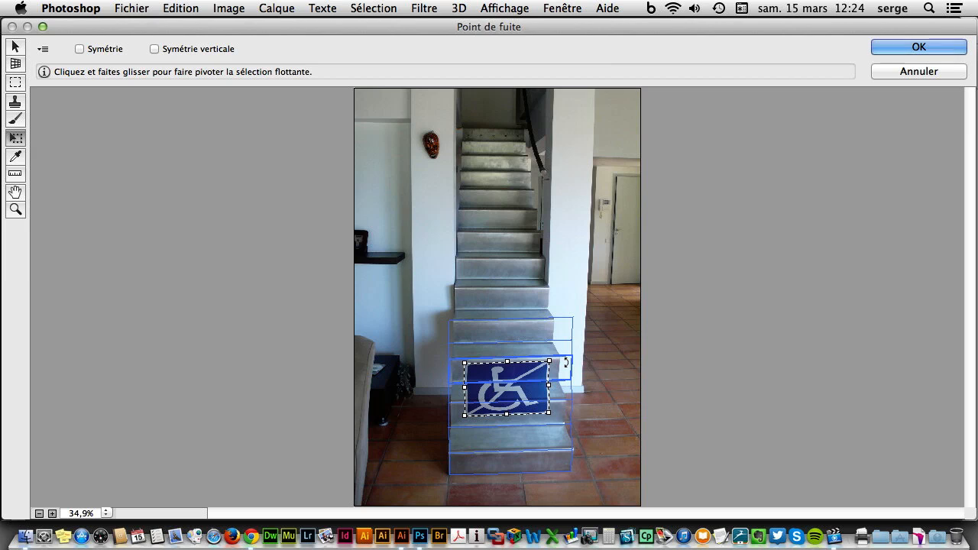
{"action": "mouse_move", "coordinate": [519, 376]}
{"action": "left_mouse_down"}
{"action": "mouse_move", "coordinate": [517, 366]}
{"action": "mouse_move", "coordinate": [519, 385]}
{"action": "left_mouse_up"}
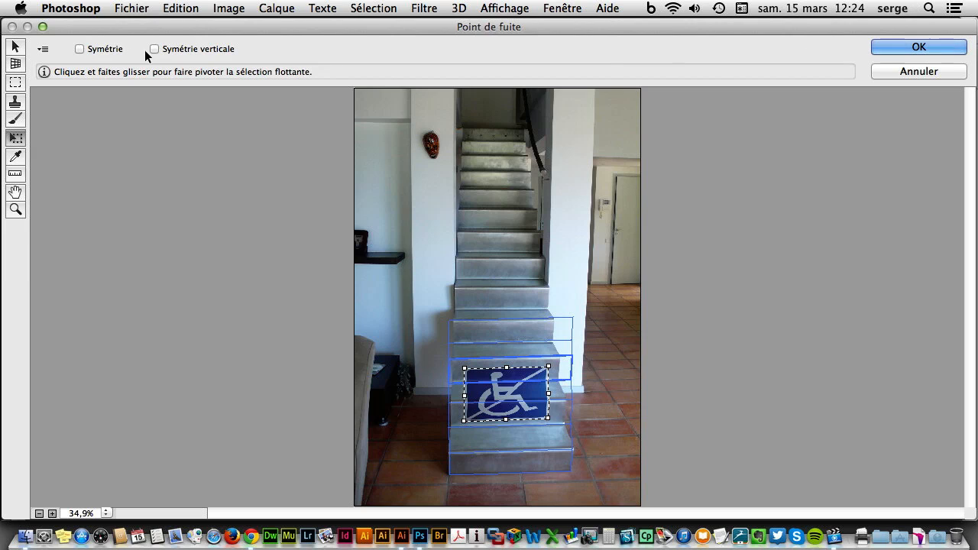
Try flipping the sign vertically (Symétrie verticale) and turn the flip off again.
{"action": "left_click", "coordinate": [223, 49]}
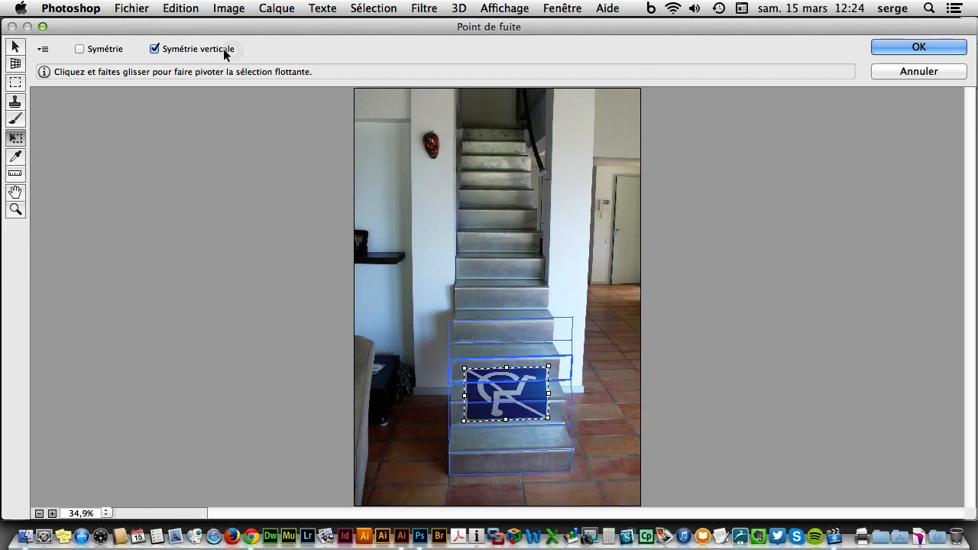
{"action": "left_click", "coordinate": [224, 49]}
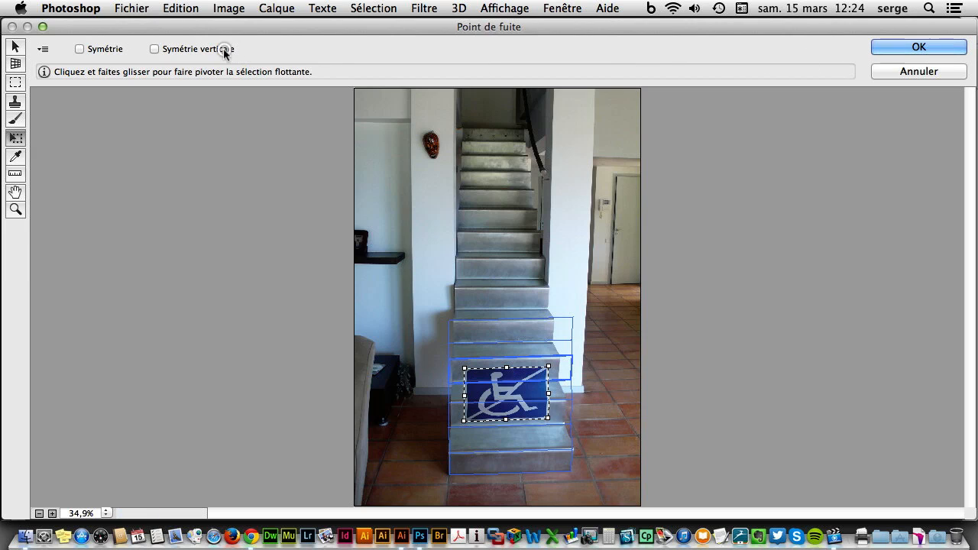
Apply the Vanishing Point edit to the staircase photo and check the sign up close.
{"action": "left_click", "coordinate": [941, 47]}
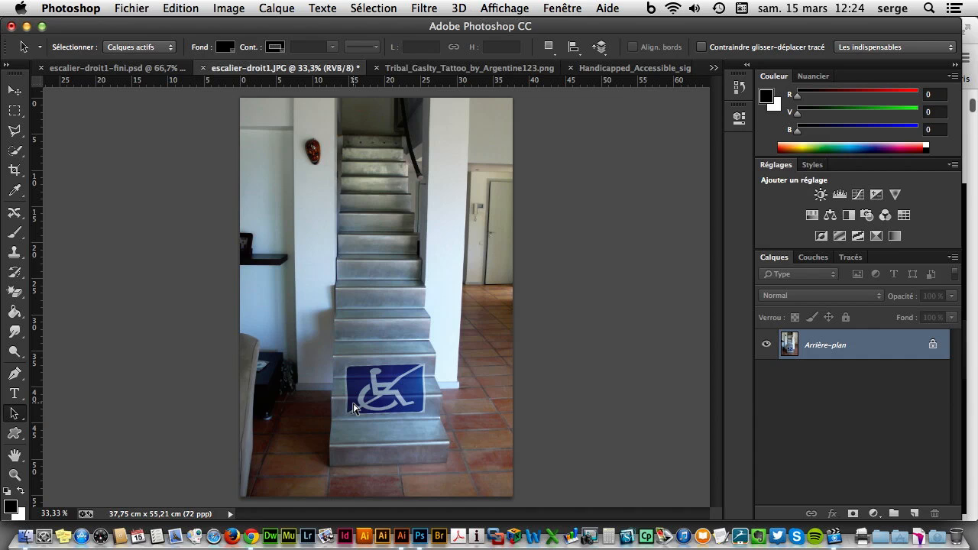
{"action": "key", "text": "super+plus"}
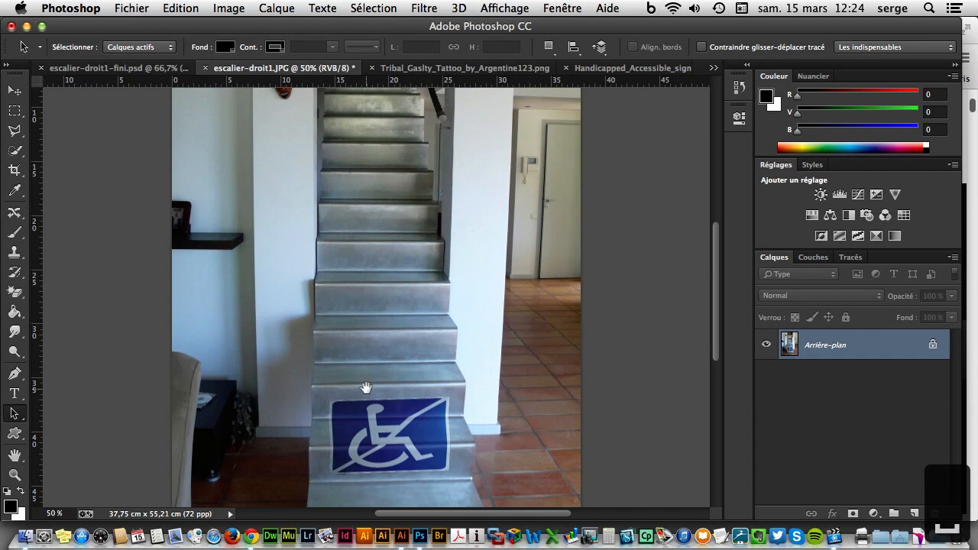
{"action": "left_click_drag", "start_coordinate": [364, 386], "coordinate": [382, 266]}
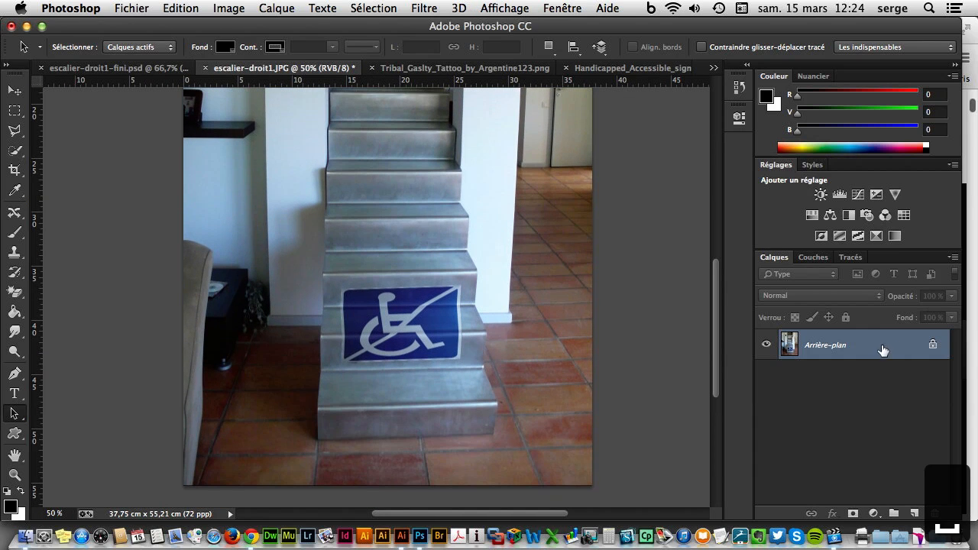